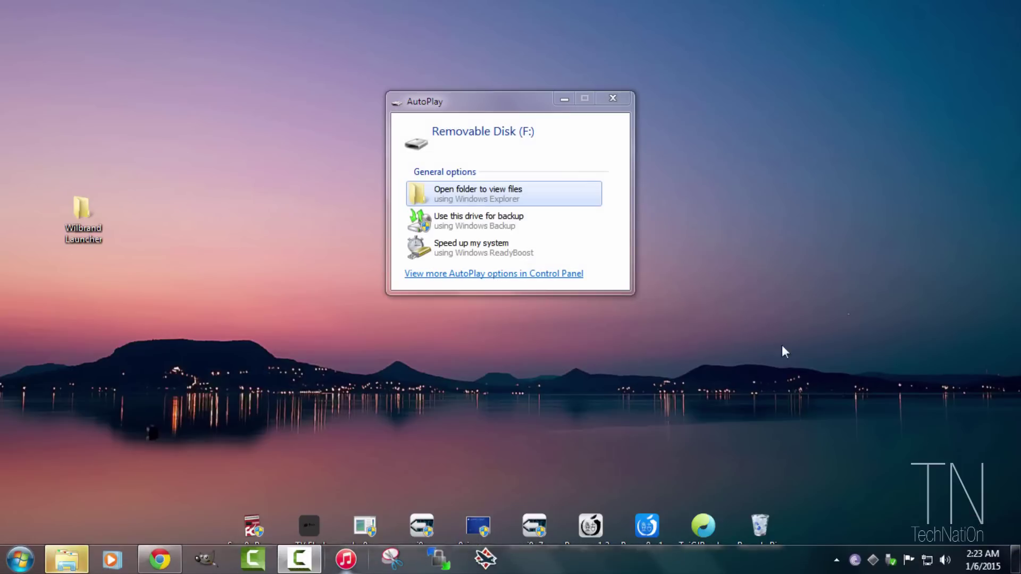
- Quick-format Removable Disk (F:) as FAT32, confirm the data-loss warning, and close the format dialog
left_click(506, 202)
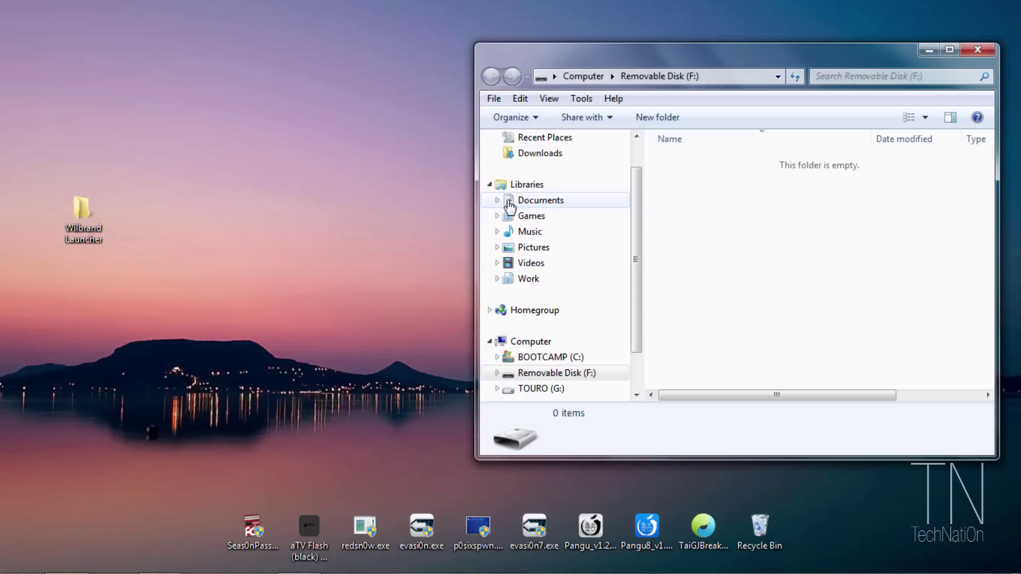
right_click(532, 376)
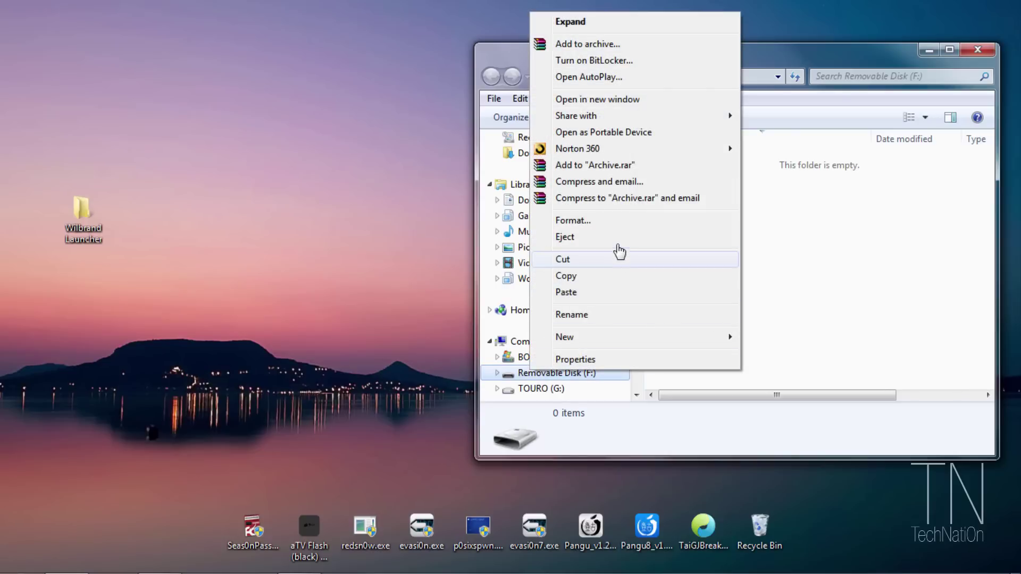
left_click(611, 226)
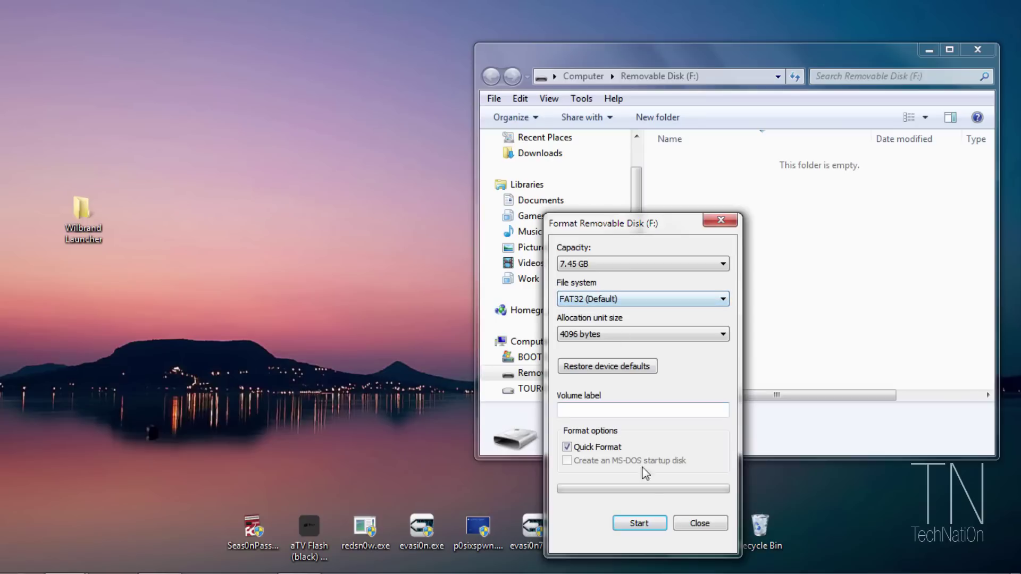
left_click(638, 522)
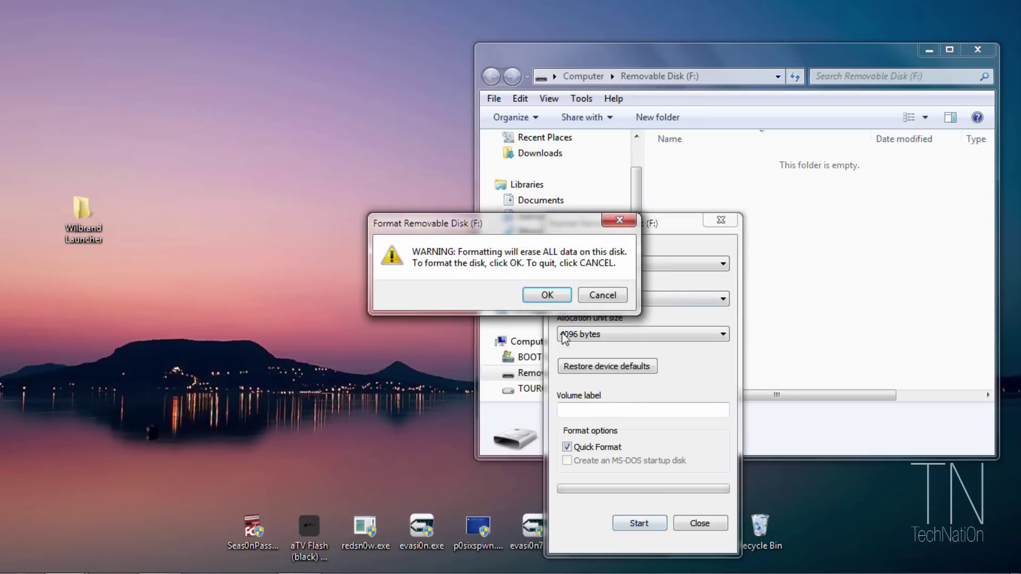
left_click(545, 295)
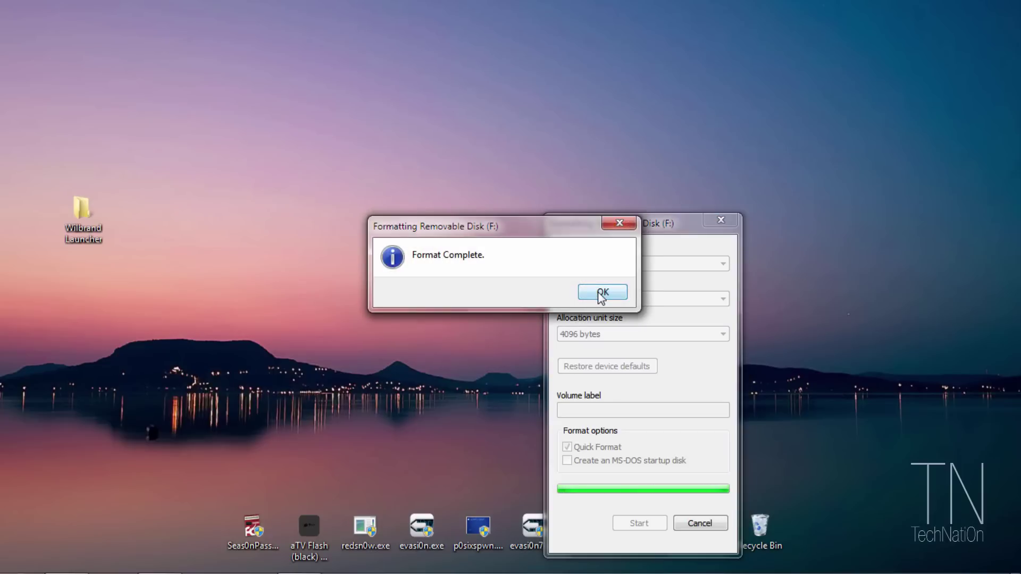
left_click(601, 294)
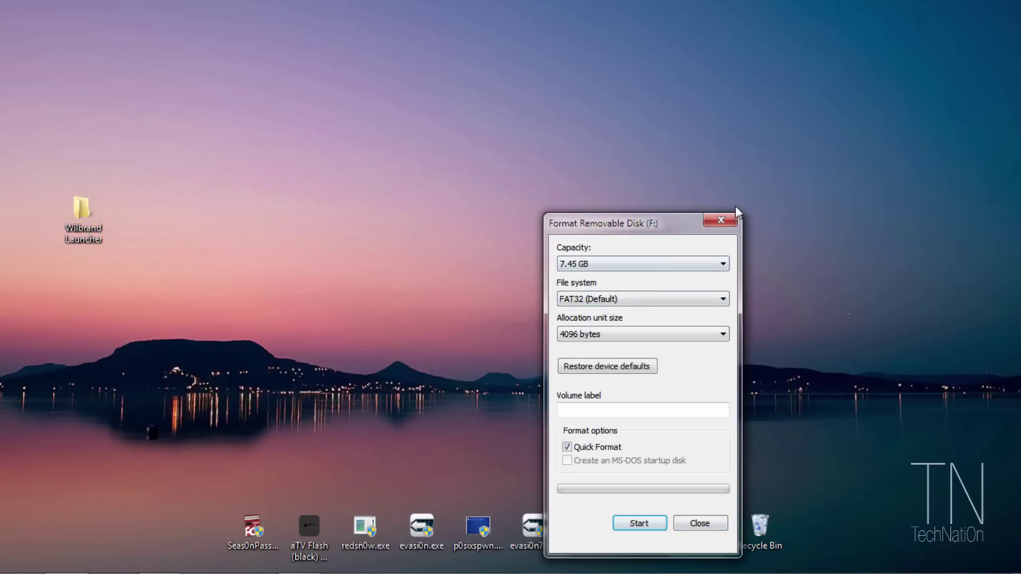
left_click(726, 220)
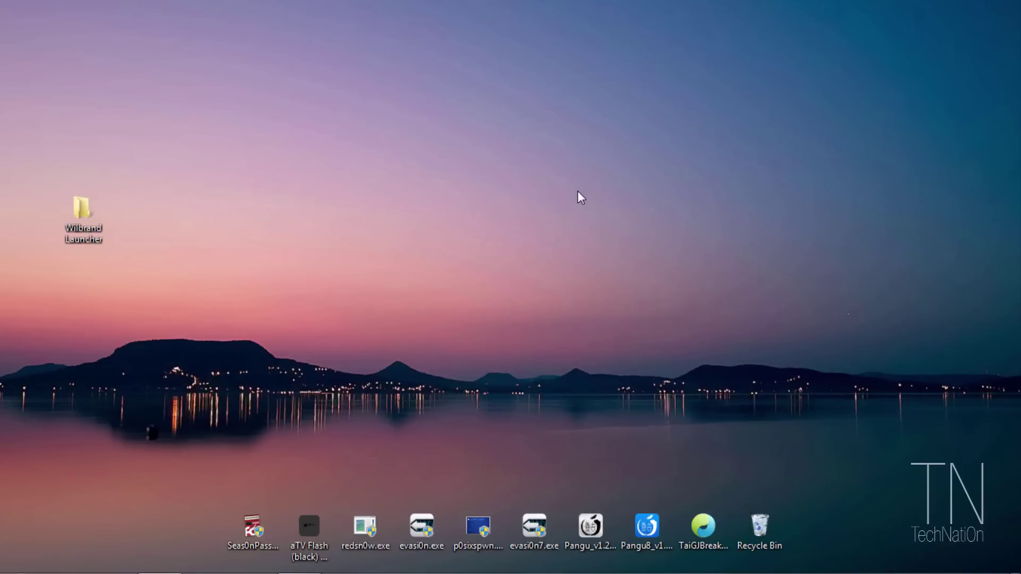
- Launch Wilbrand_Launcher.exe from the Wilbrand Launcher folder, close Explorer, and cancel the File Download prompt
left_click(99, 212)
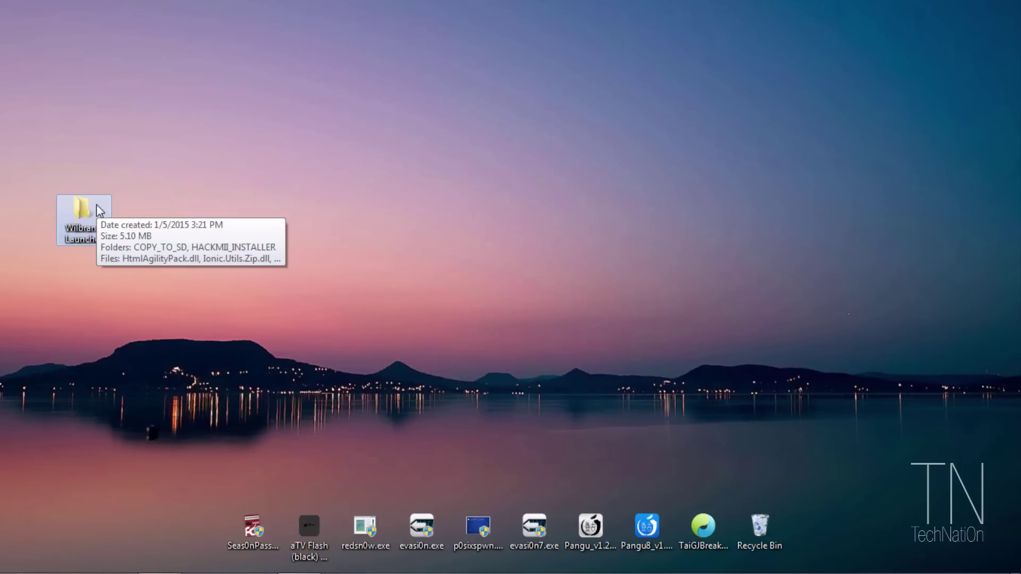
double_click(93, 210)
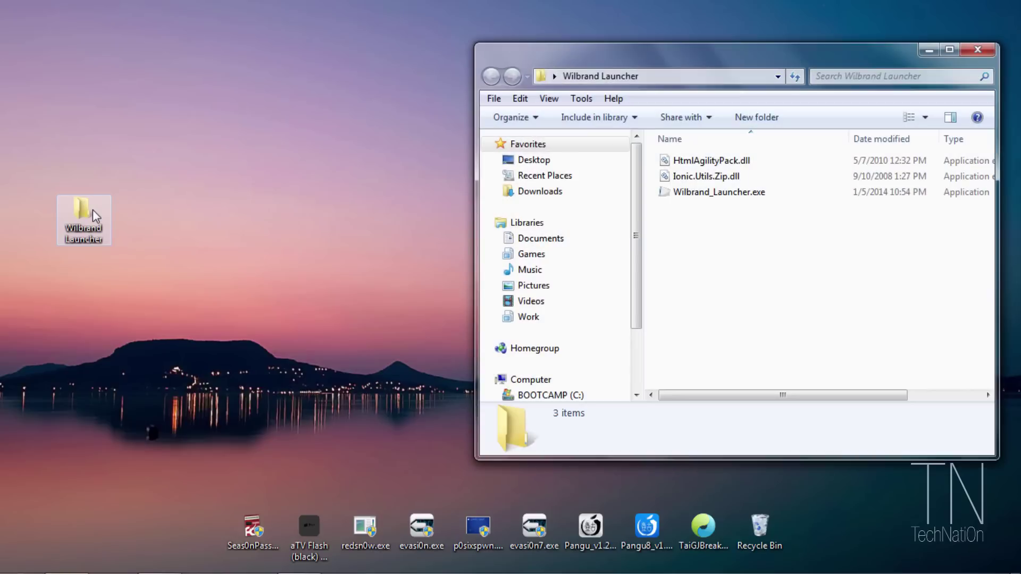
left_click(672, 195)
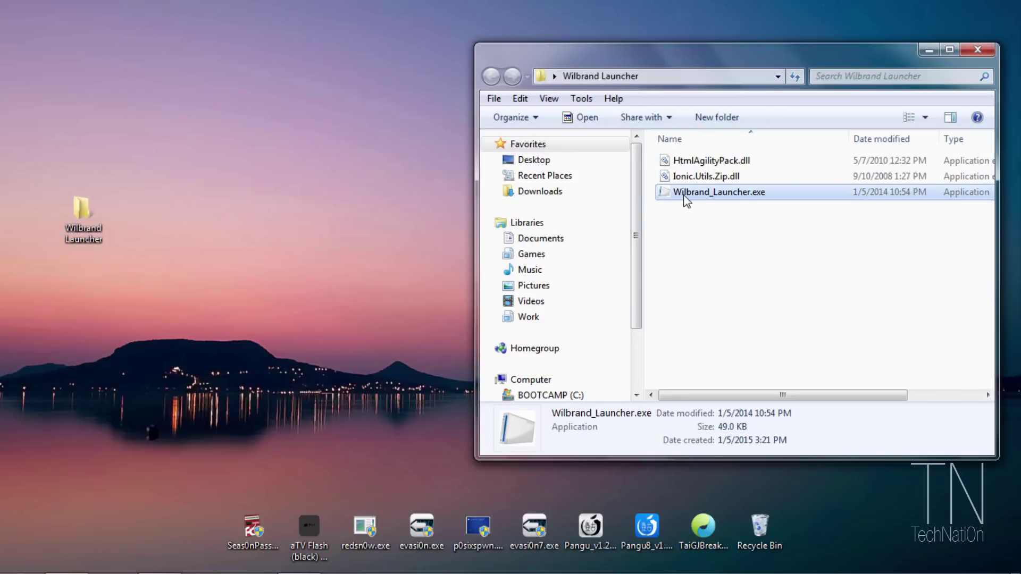
double_click(684, 195)
left_click(978, 50)
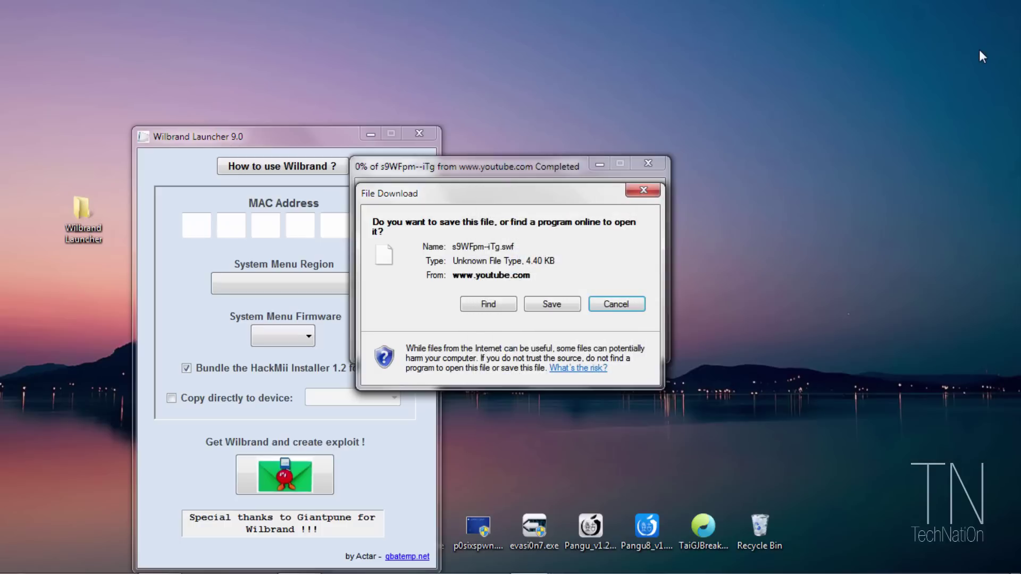
left_click(636, 305)
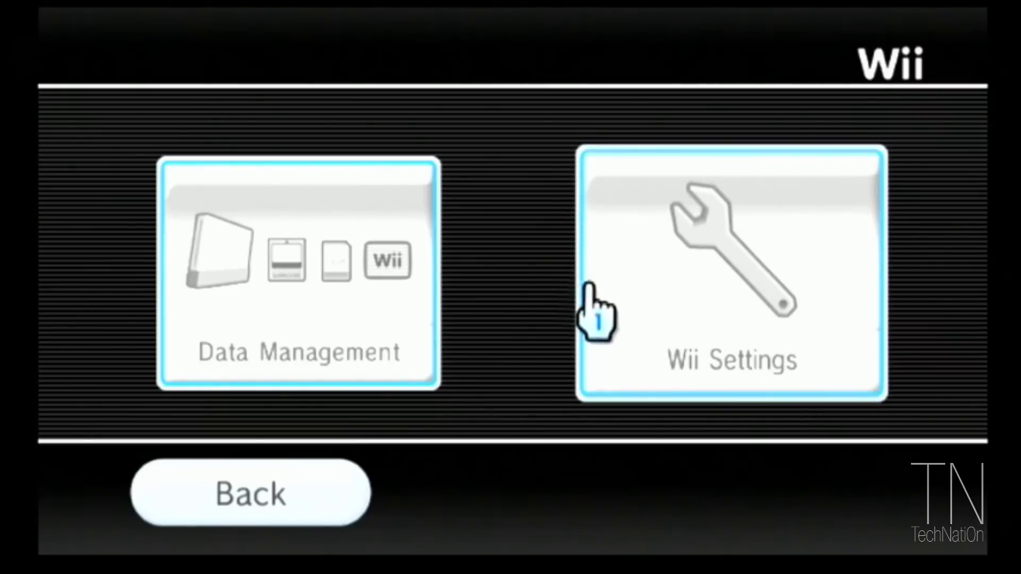
- Go to Wii Settings, System Settings page 2, Internet, then Console Information to show the MAC address
left_click(591, 302)
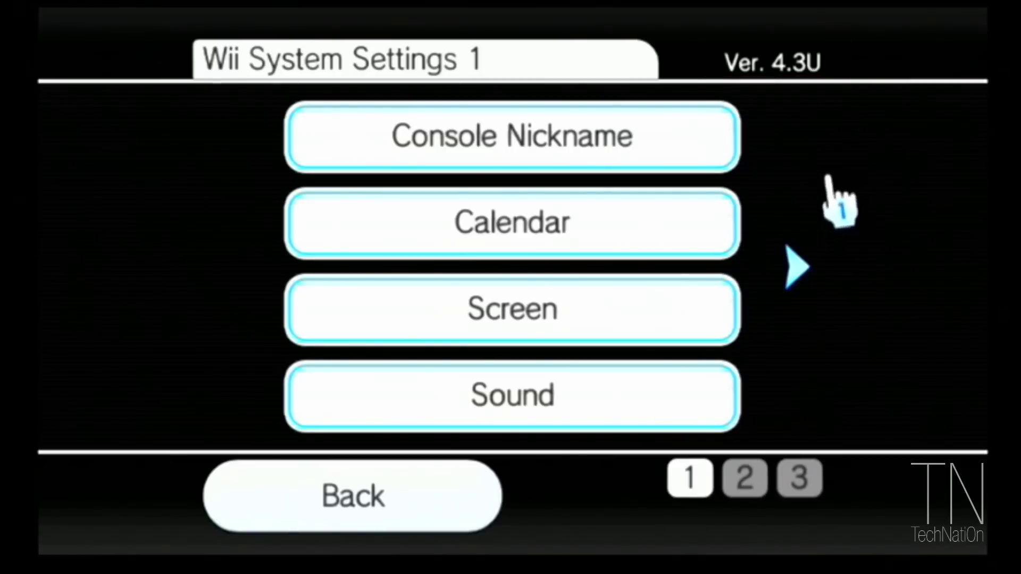
left_click(811, 247)
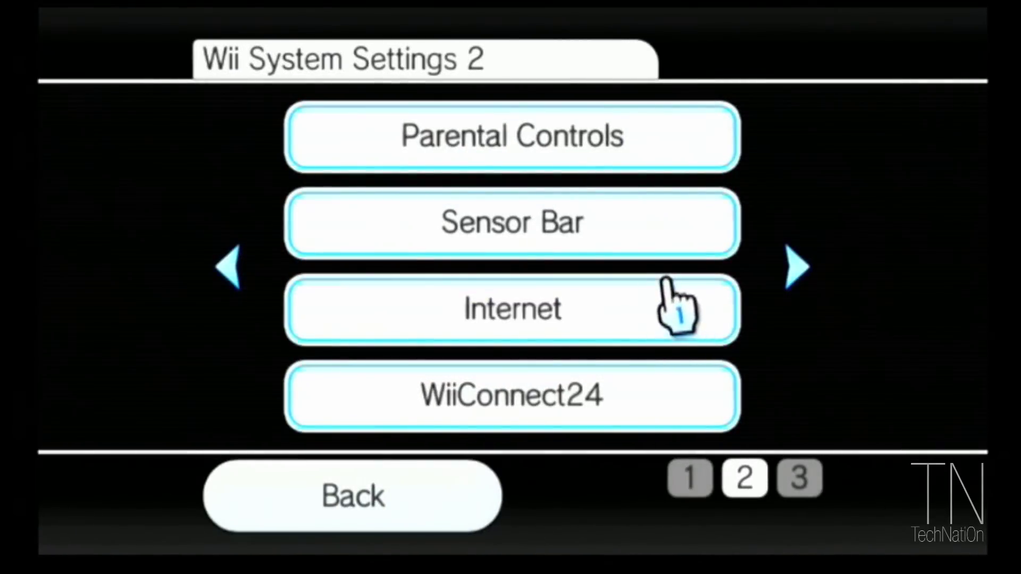
left_click(676, 287)
left_click(694, 263)
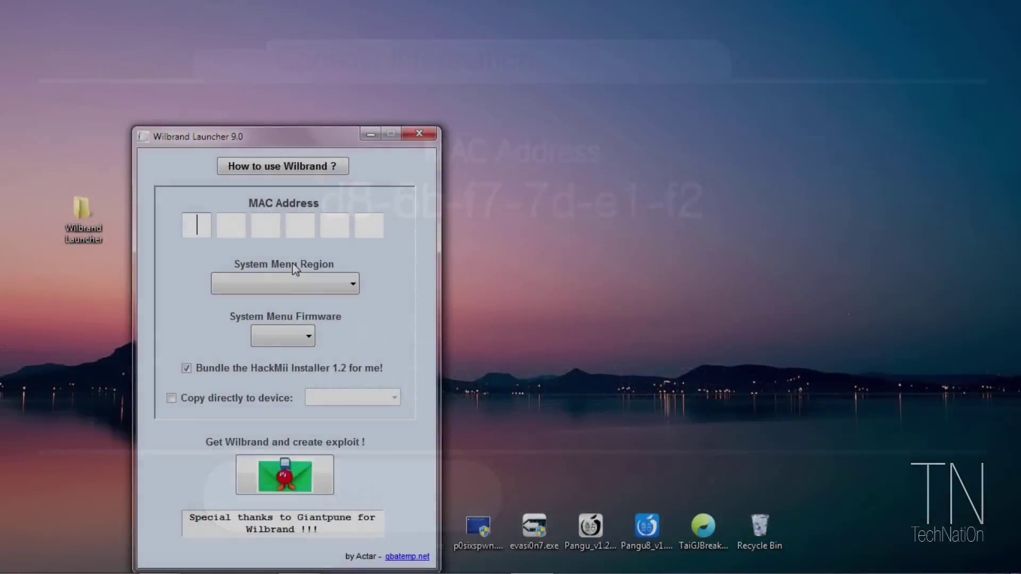
- Enter the Wii's MAC address, choose region (U) American and firmware 4.3, and enable copying directly to a device
type("d8")
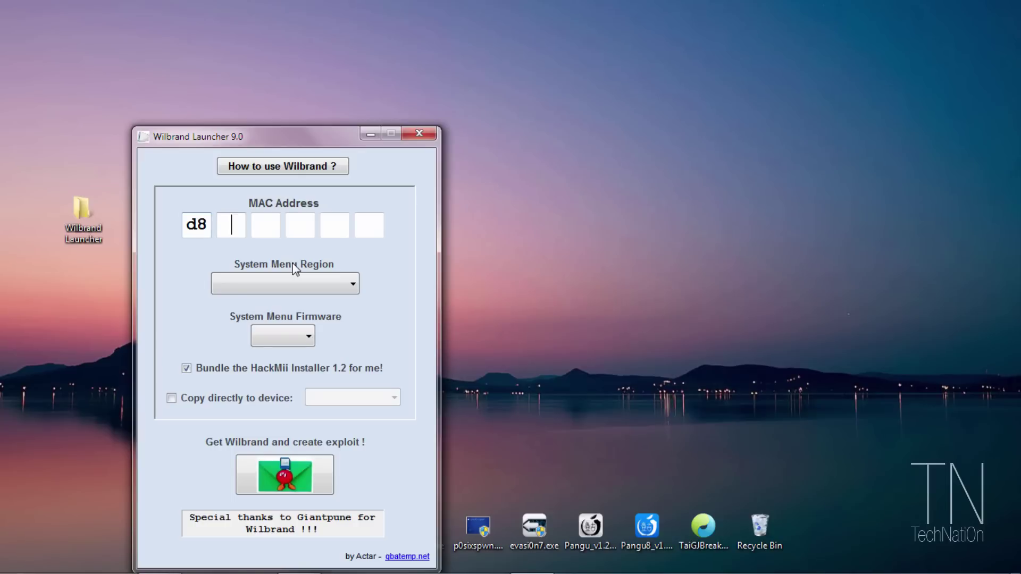
type("6bf7")
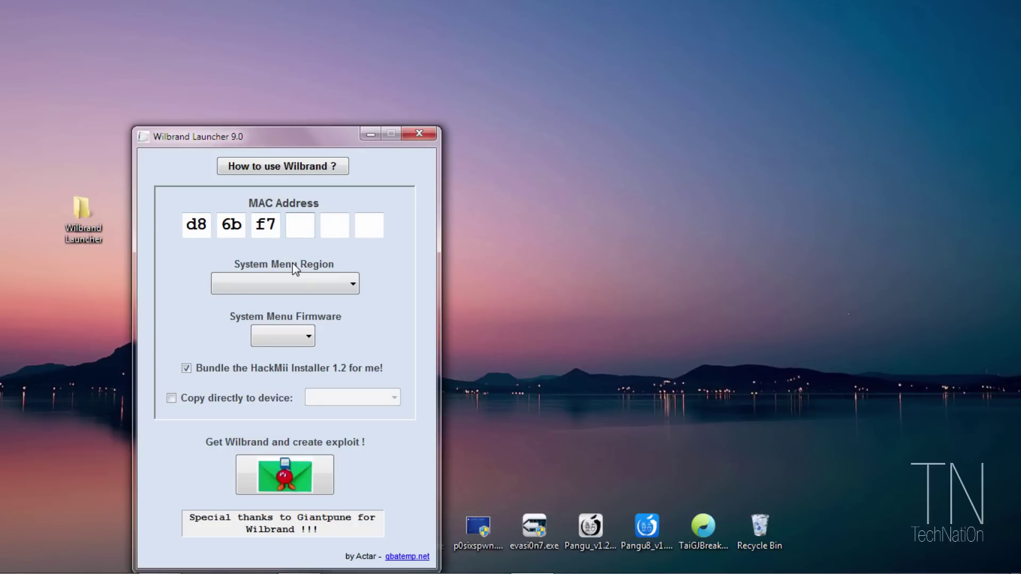
type("7de1")
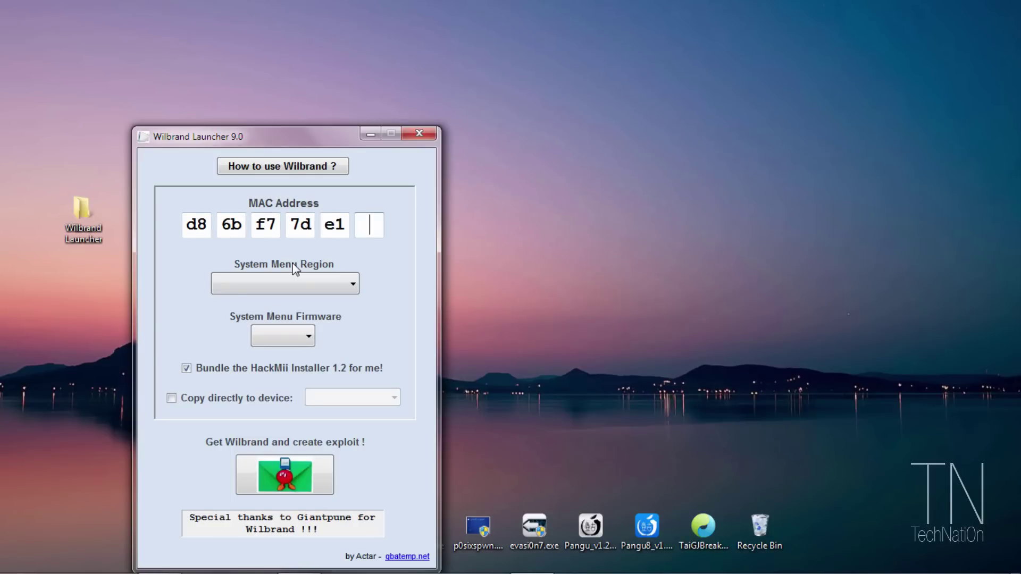
type("f2")
left_click(283, 287)
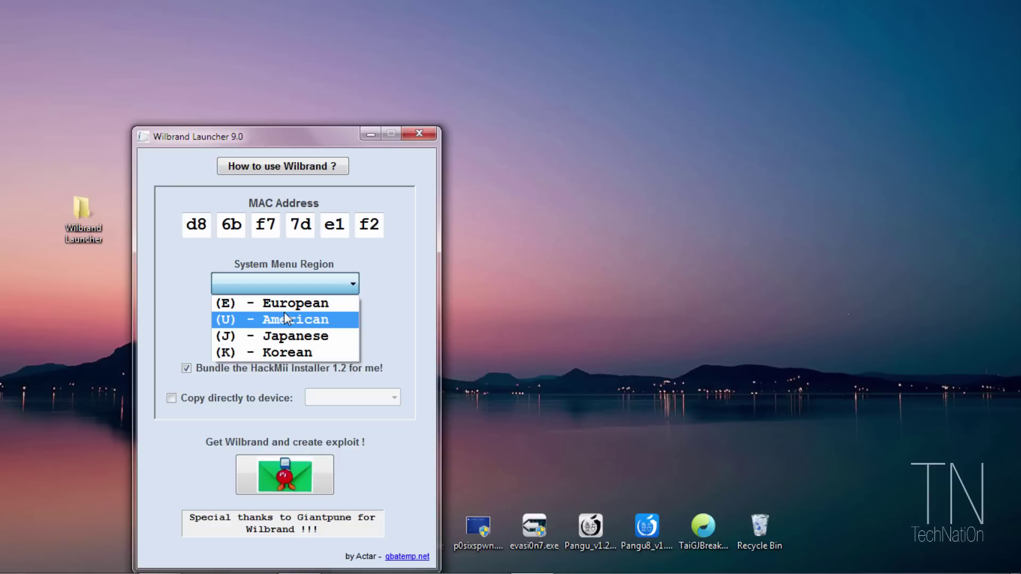
left_click(284, 315)
left_click(303, 335)
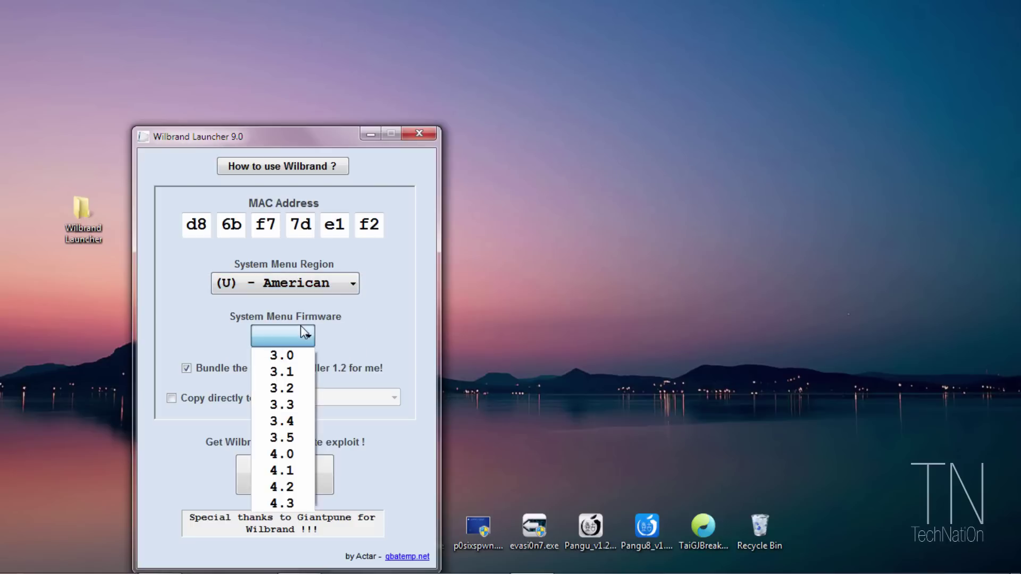
left_click(294, 504)
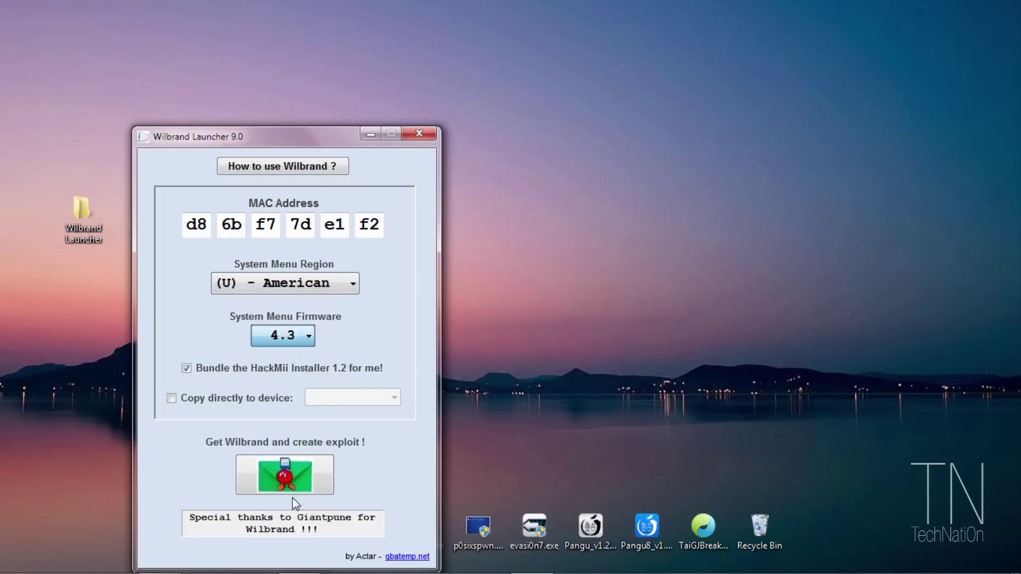
left_click(240, 400)
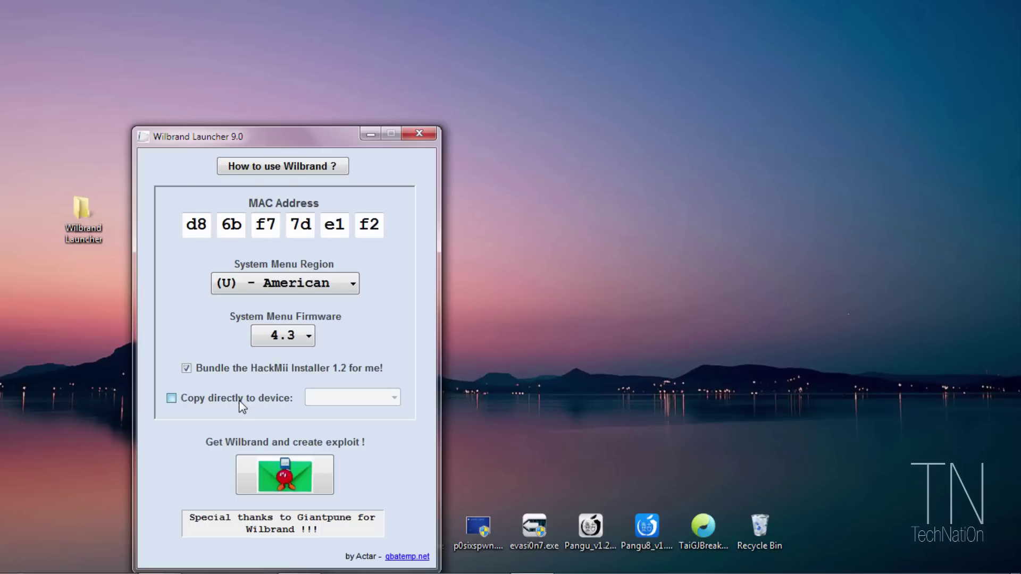
left_click(351, 397)
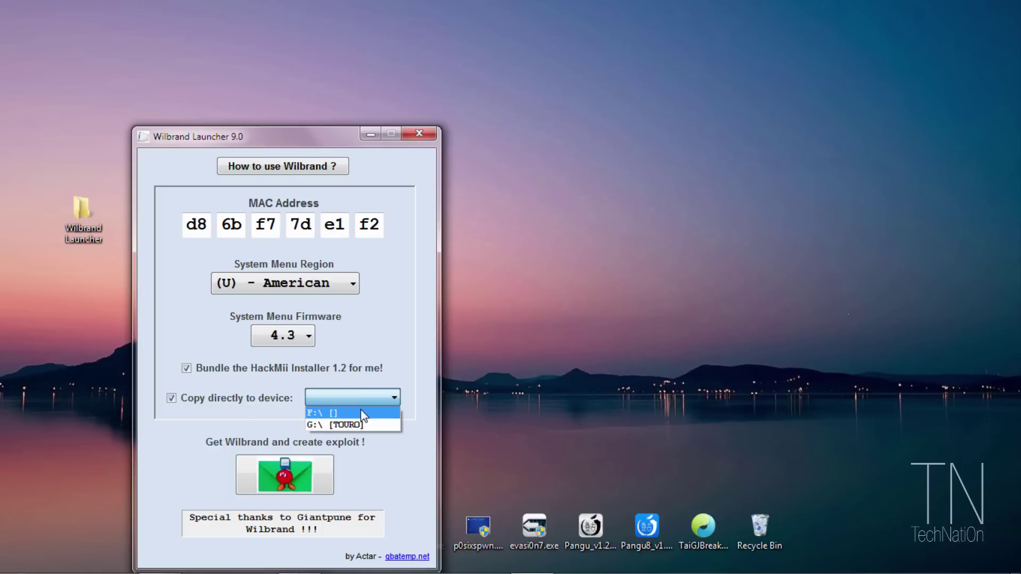
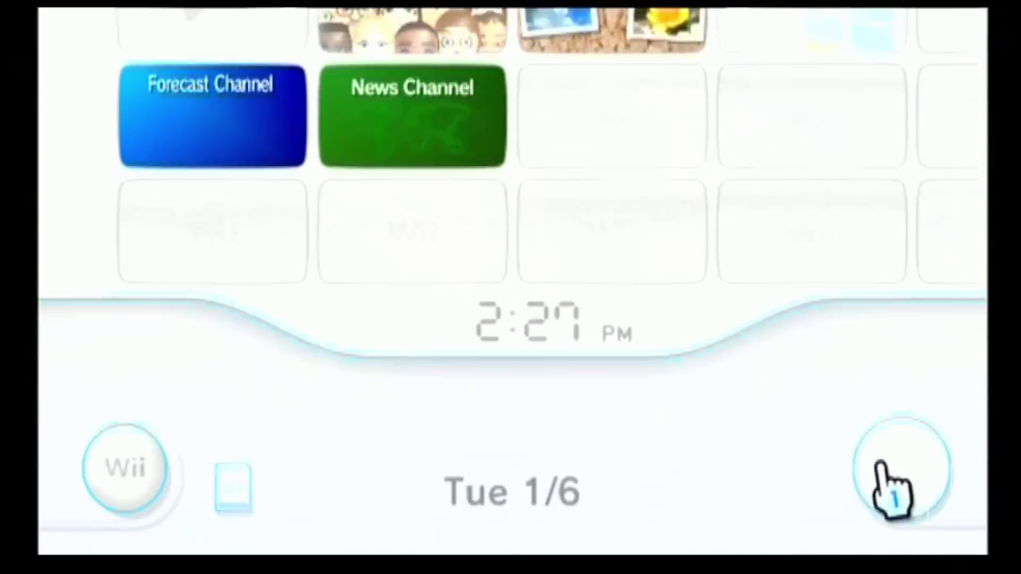
- Open the Wii Message Board and go back to the previous day's messages
left_click(893, 479)
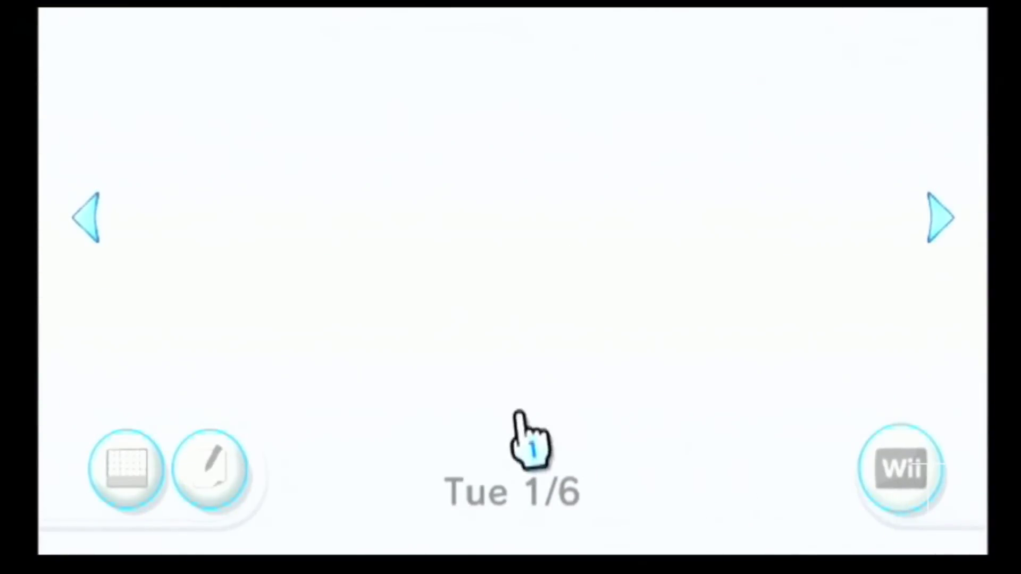
left_click(114, 212)
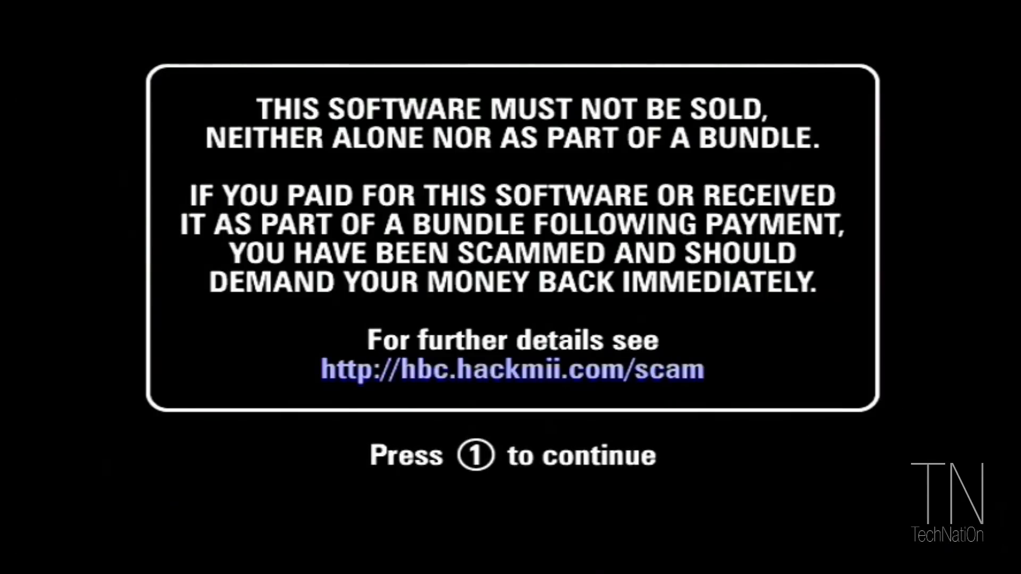
- Dismiss the anti-scam warning and continue past the test results to the main menu
key("1")
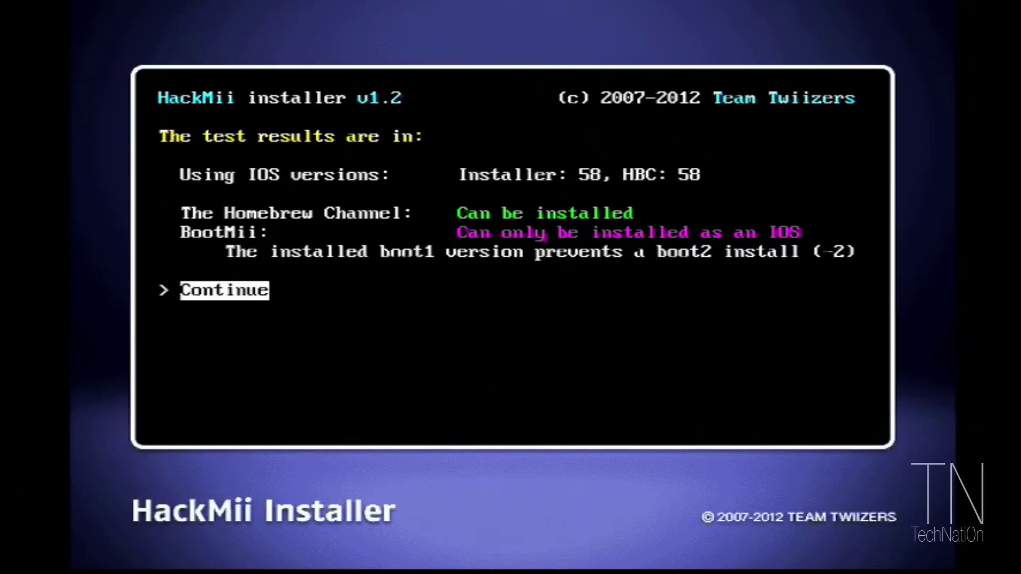
key("Return")
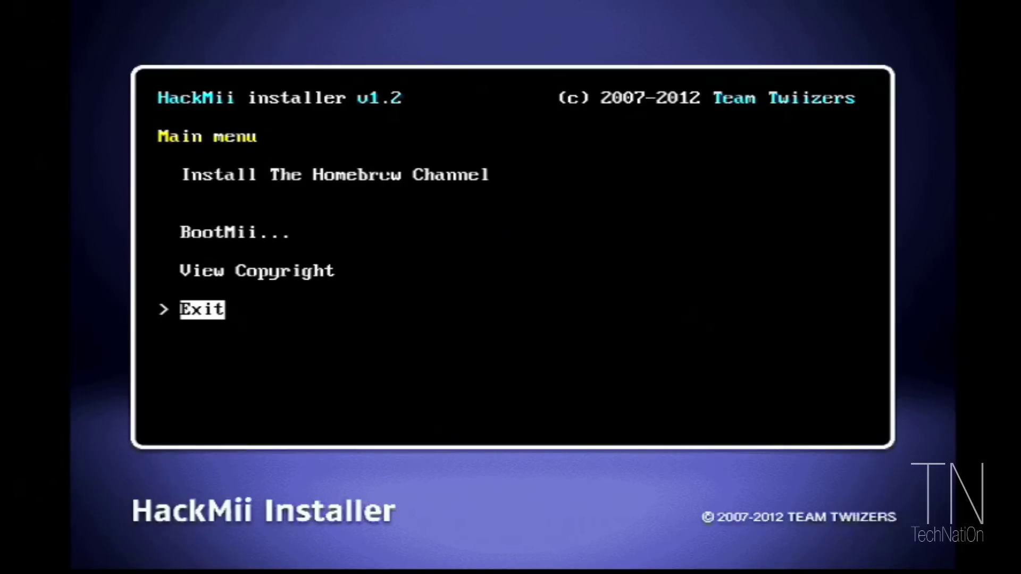
- Install The Homebrew Channel, answer Yes, and return to the main menu after SUCCESS
key("Up")
key("Up")
key("Up")
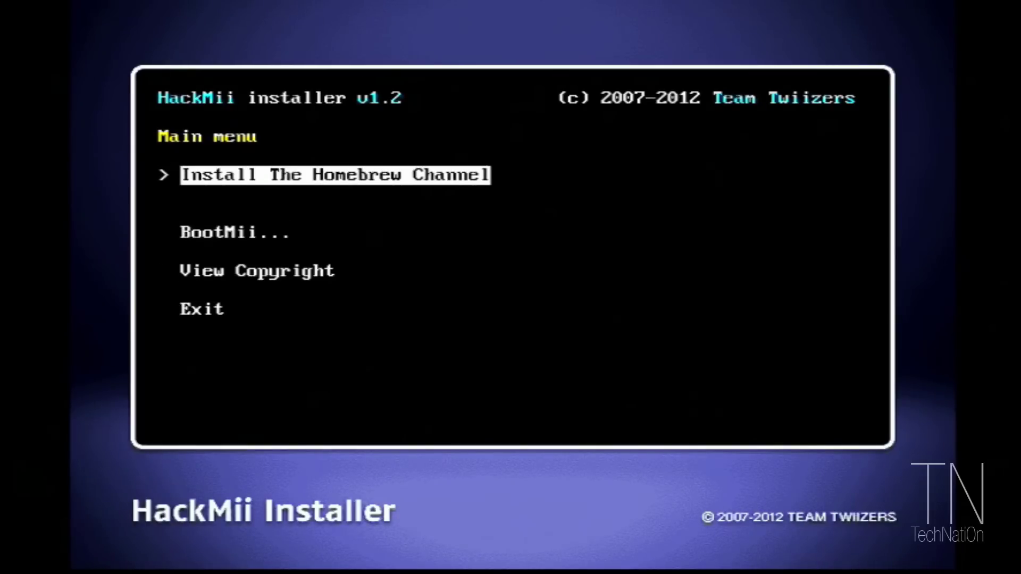
key("Return")
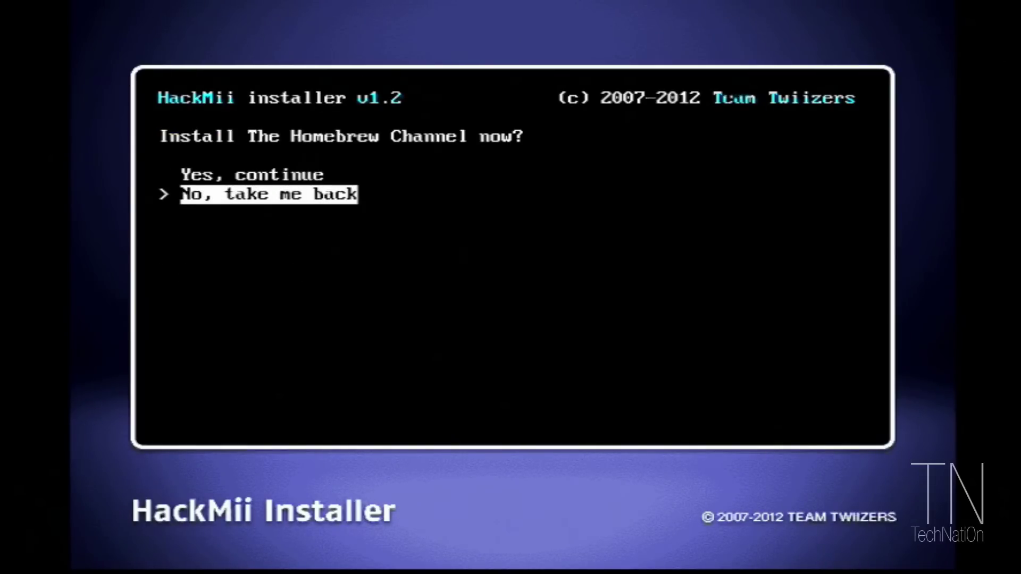
key("Up")
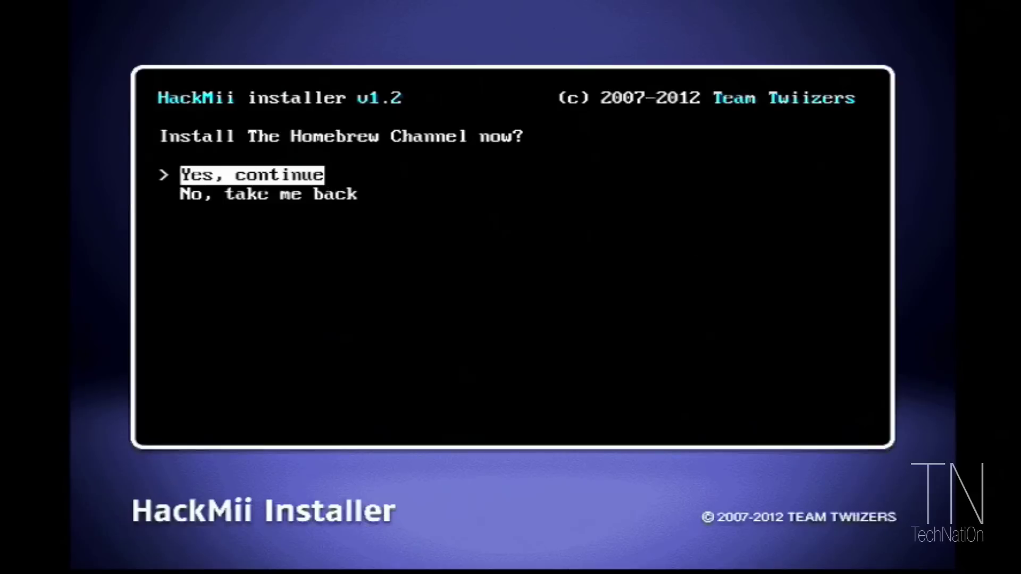
key("Return")
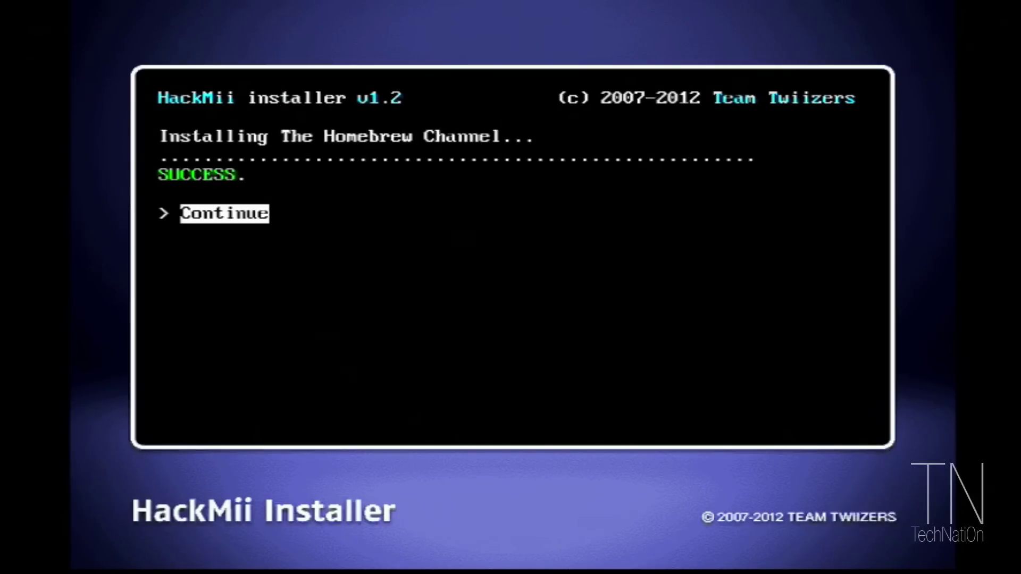
key("Return")
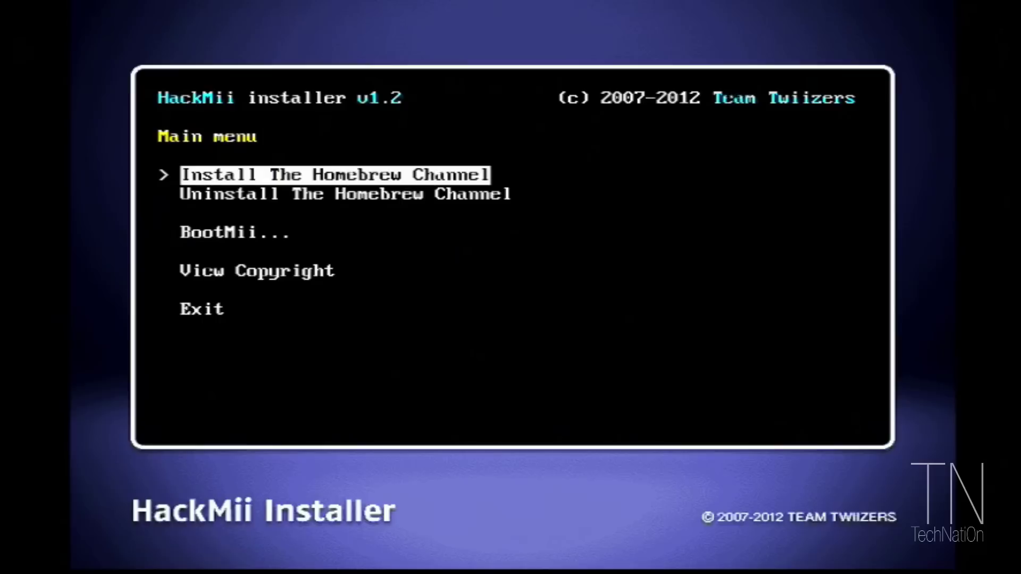
- Exit HackMii Installer, then leave The Homebrew Channel via its Home menu for the System Menu
key("Down")
key("Down")
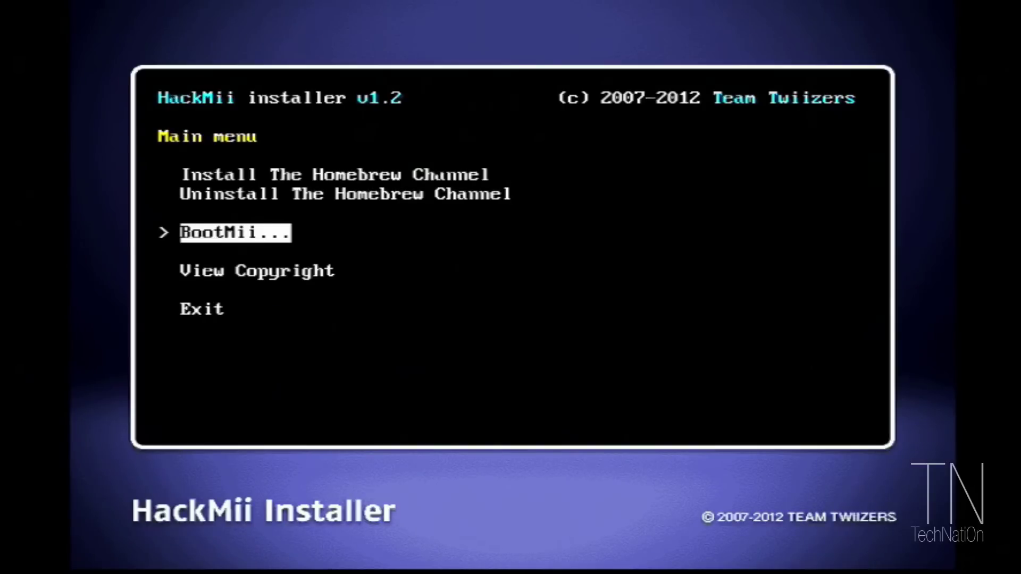
key("Down")
key("Down")
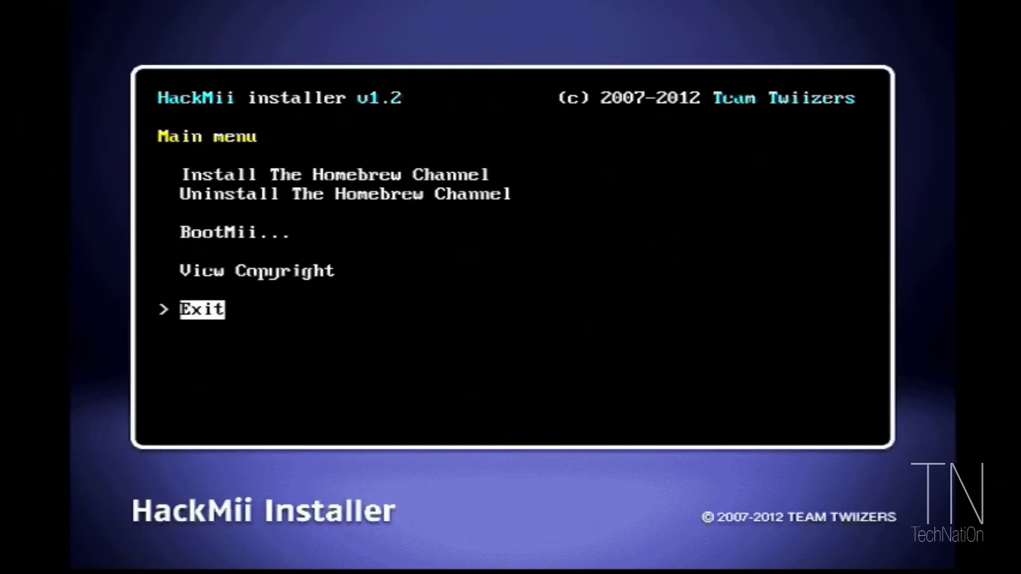
key("Return")
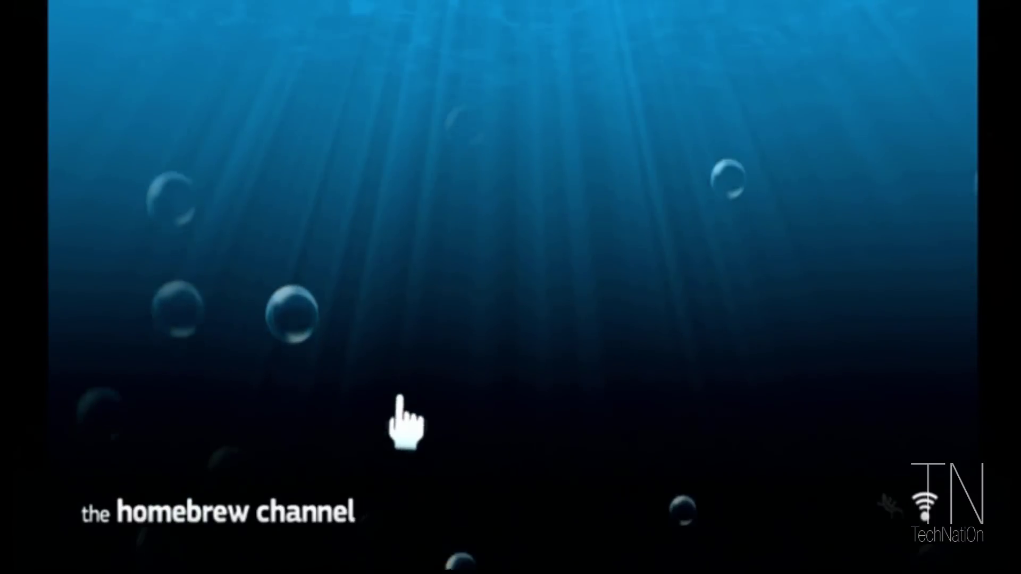
key("Home")
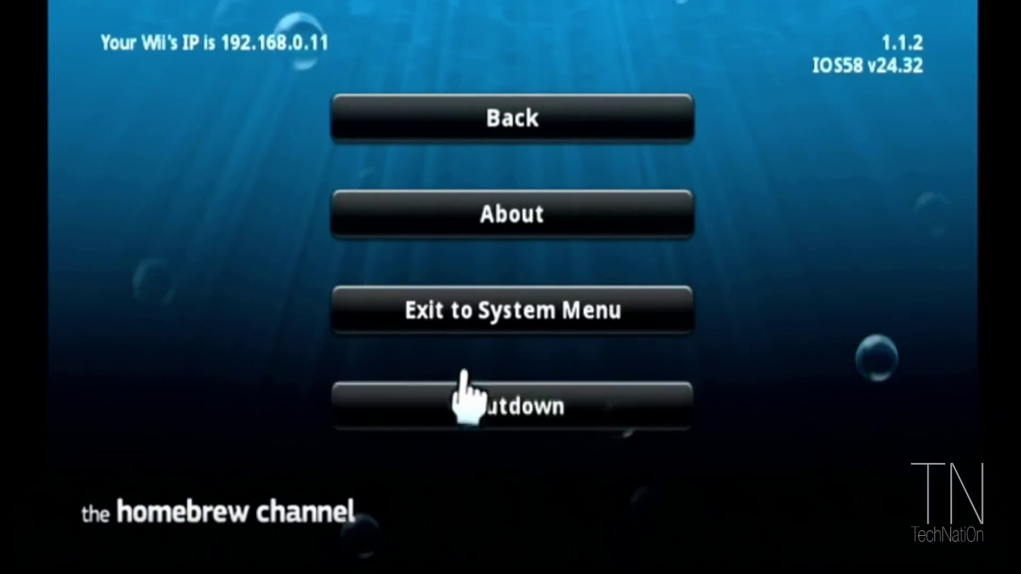
left_click(463, 313)
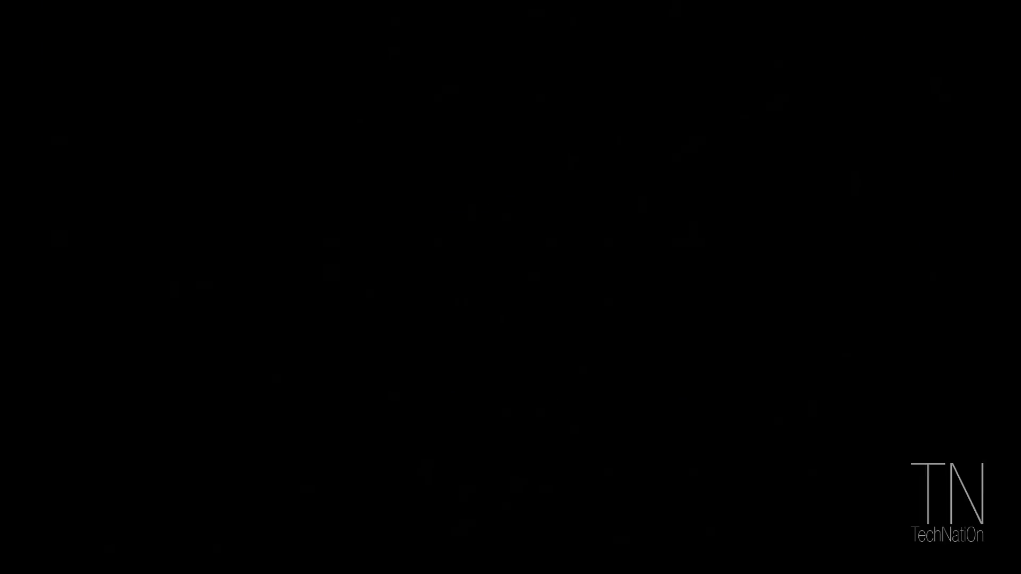